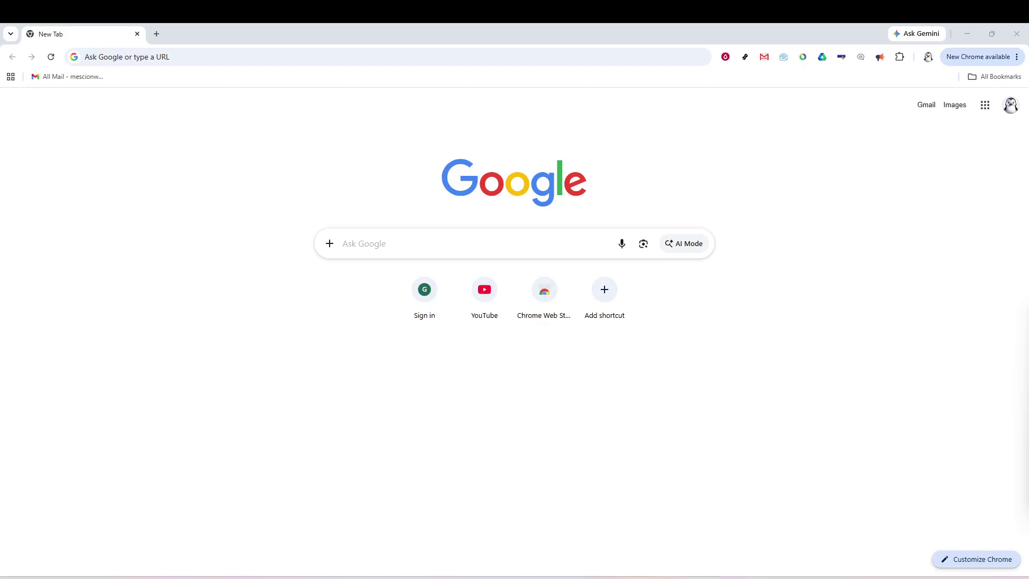
# Switch to the Book3 workbook in Excel and add borders and centre alignment to the Full Name list in A1:A5
pyautogui.moveTo(634, 577)
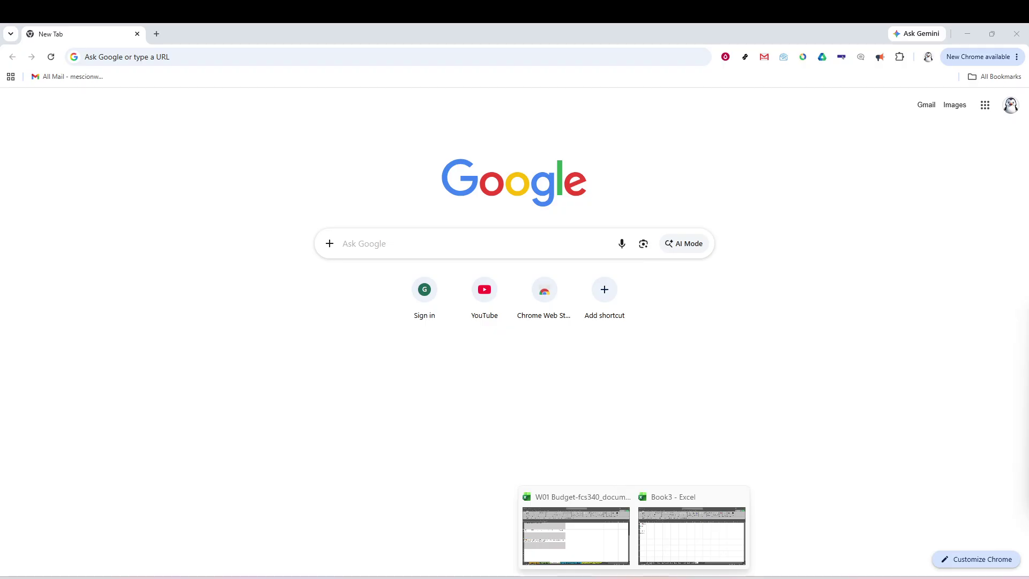
pyautogui.click(666, 533)
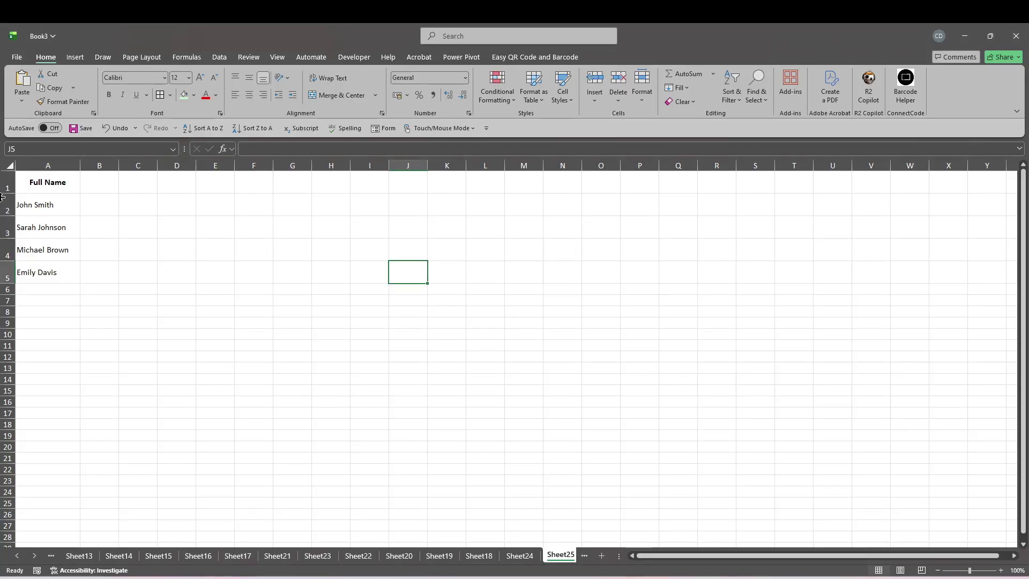
pyautogui.click(59, 205)
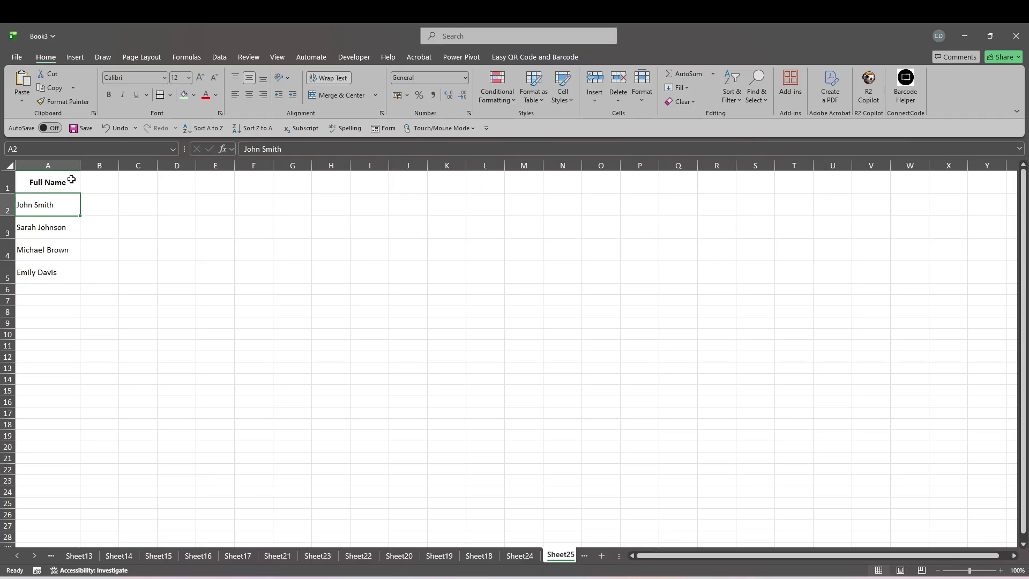
pyautogui.moveTo(71, 180); pyautogui.dragTo(71, 272)
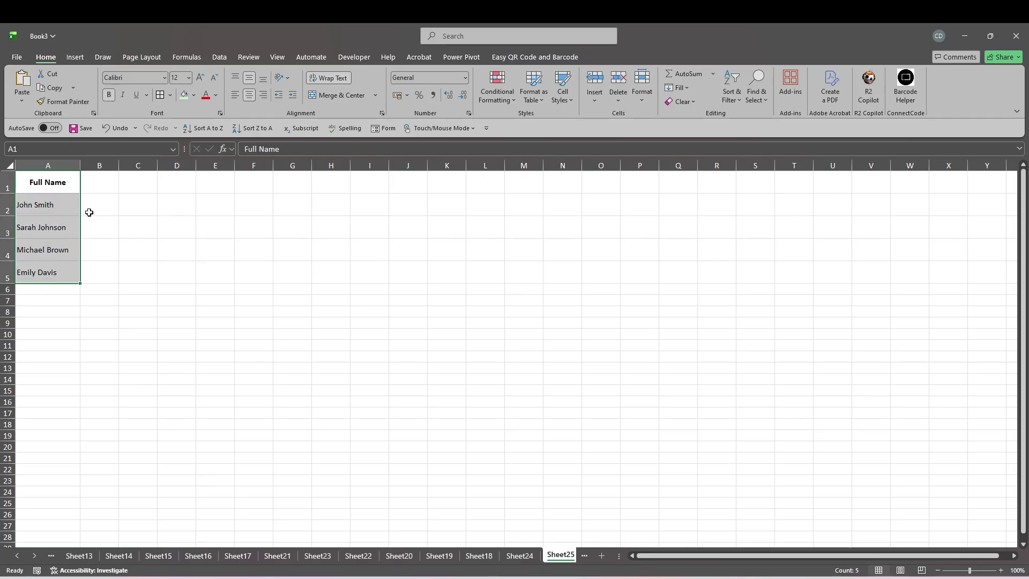
pyautogui.click(161, 97)
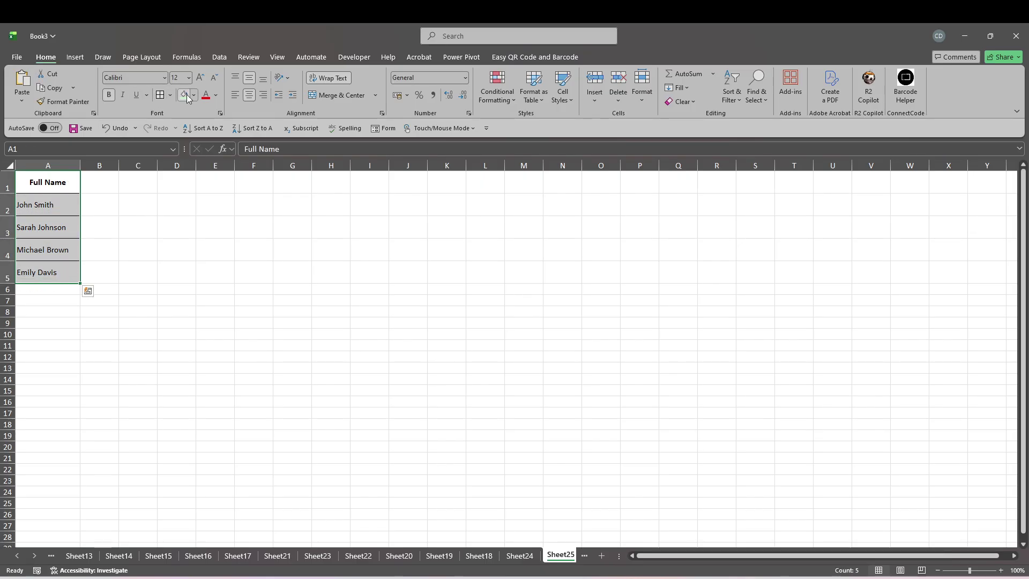
pyautogui.click(253, 98)
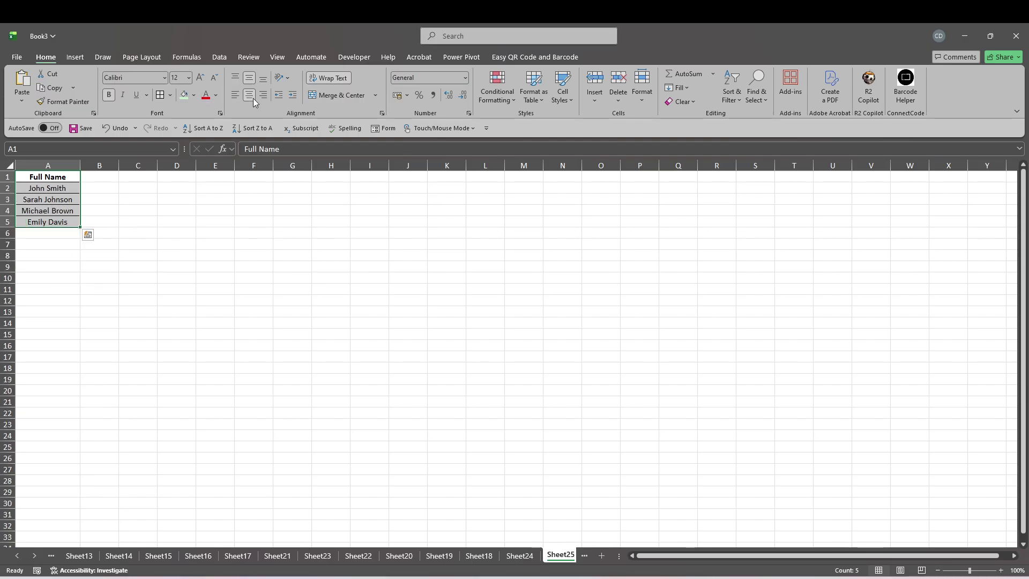
pyautogui.click(159, 232)
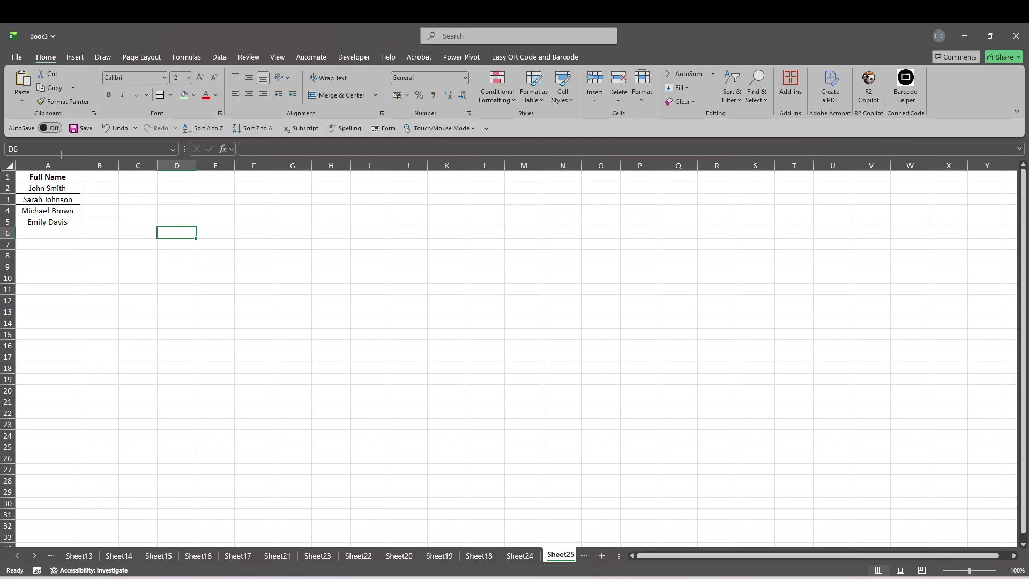
pyautogui.click(96, 190)
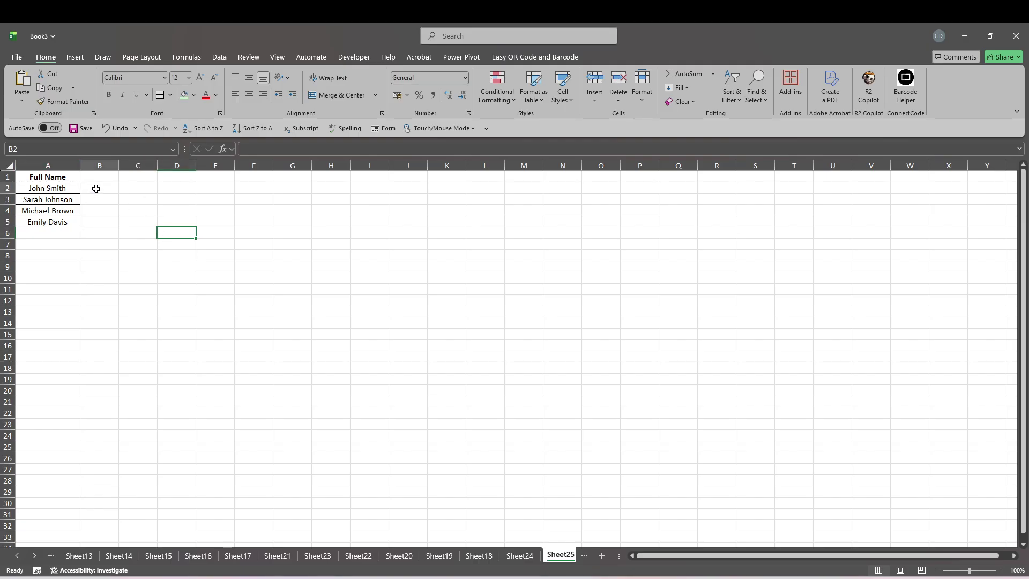
pyautogui.click(64, 189)
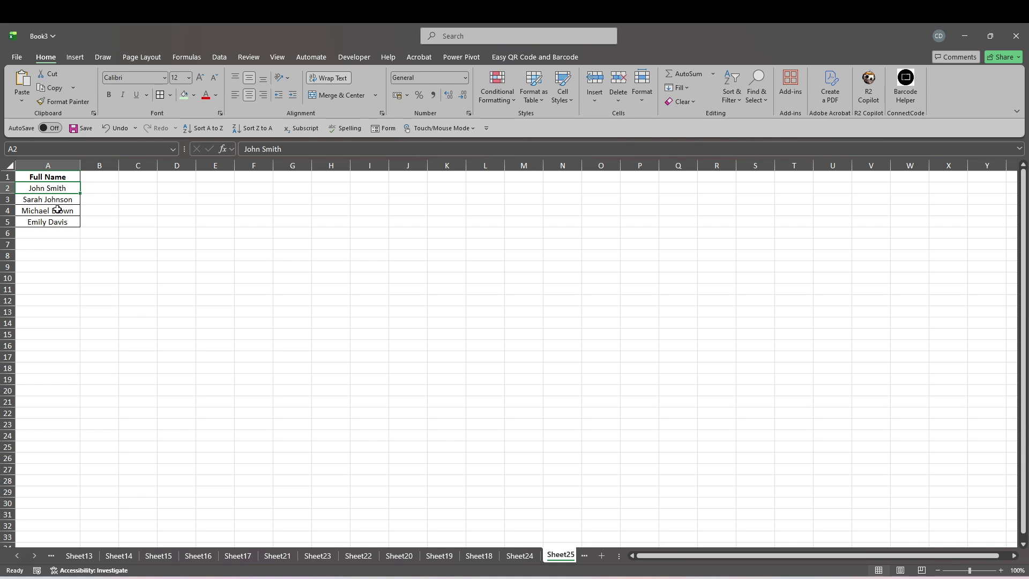
pyautogui.click(85, 199)
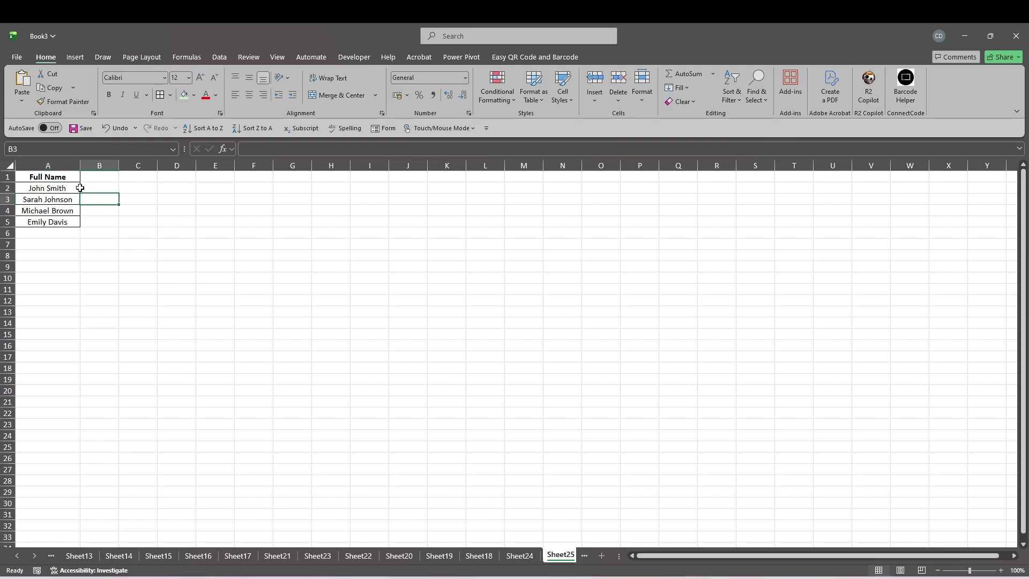
# Start Text to Columns on the names in A2:A5 as delimited data, adding Space as a delimiter
pyautogui.moveTo(76, 185); pyautogui.dragTo(75, 222)
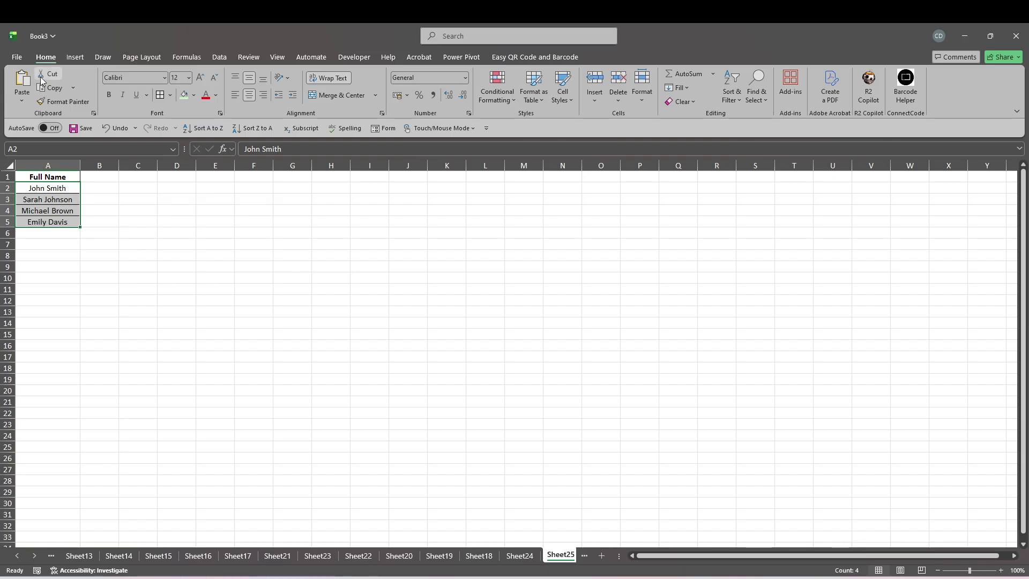
pyautogui.click(215, 59)
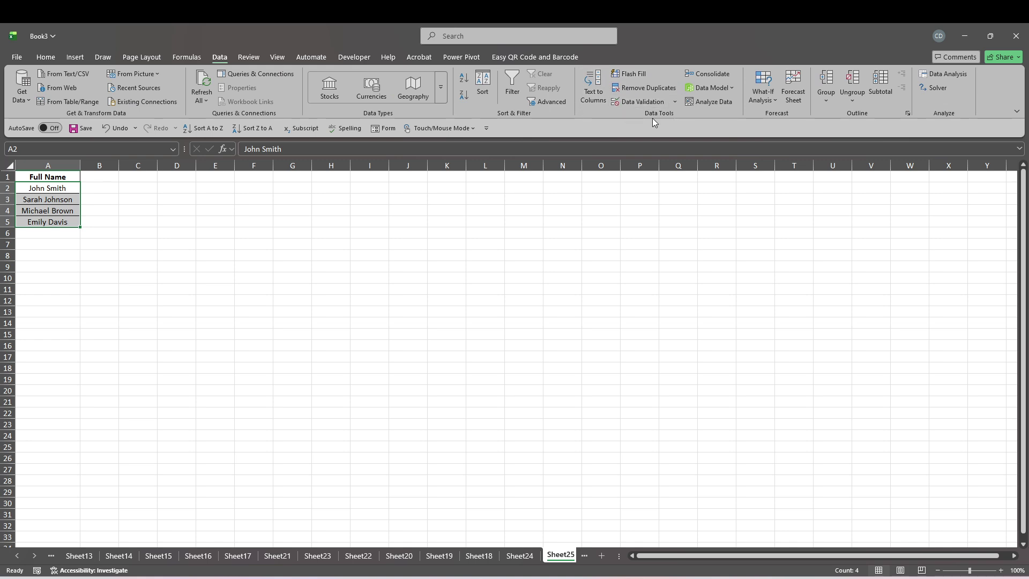
pyautogui.click(592, 86)
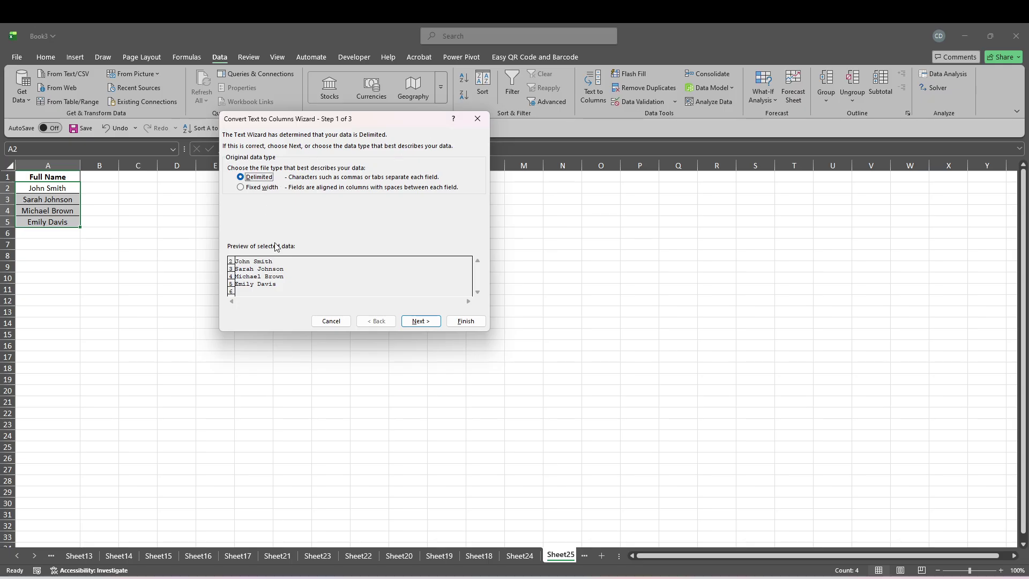
pyautogui.click(434, 322)
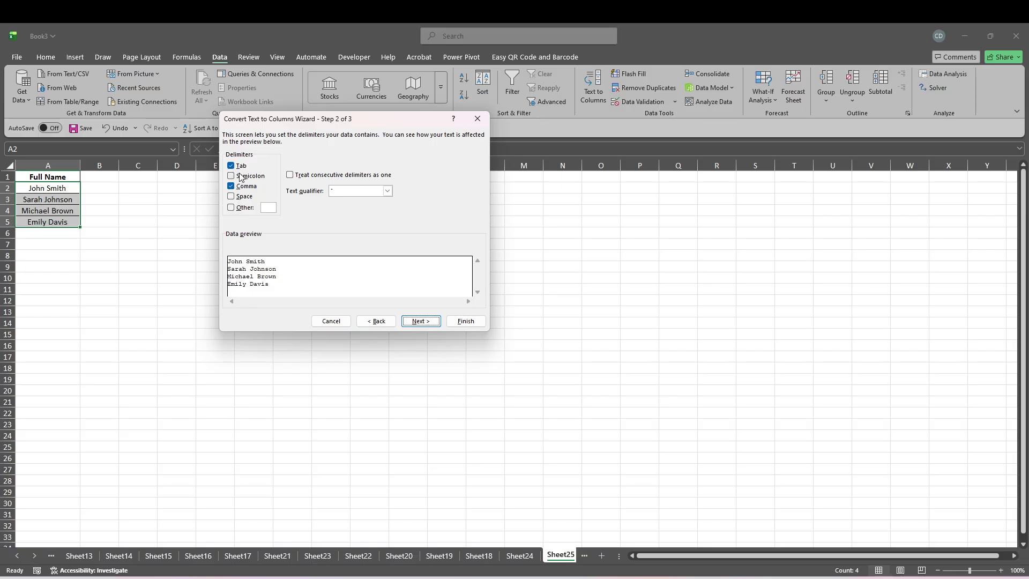
pyautogui.click(234, 197)
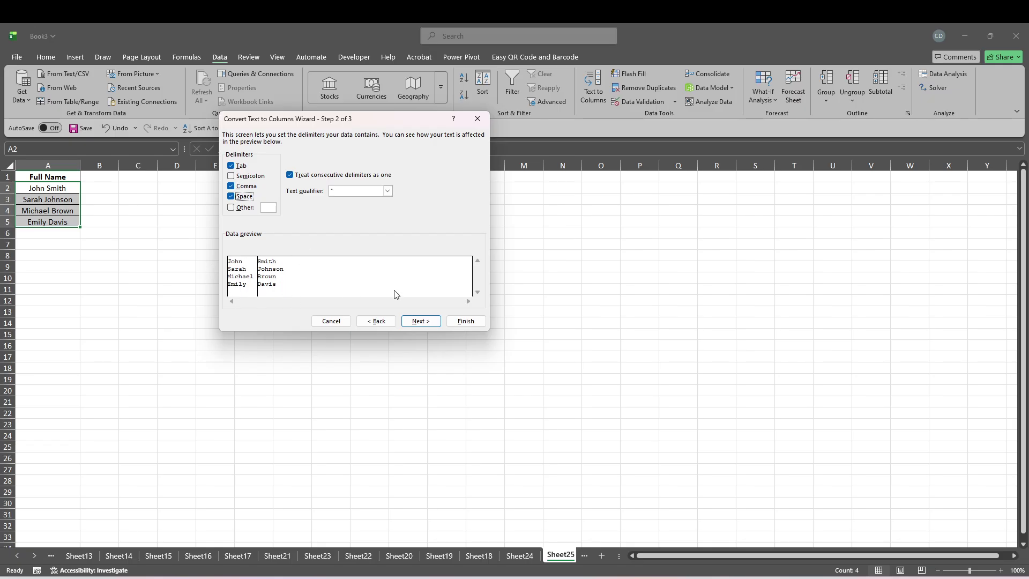
pyautogui.click(423, 322)
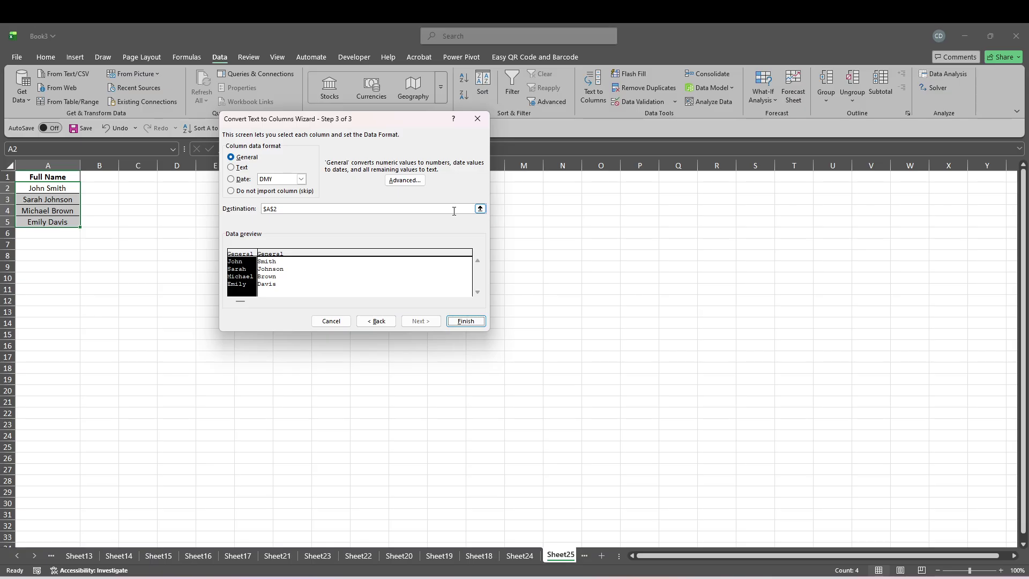
# Try to set the destination of the split names to the range B2:B5
pyautogui.click(458, 209)
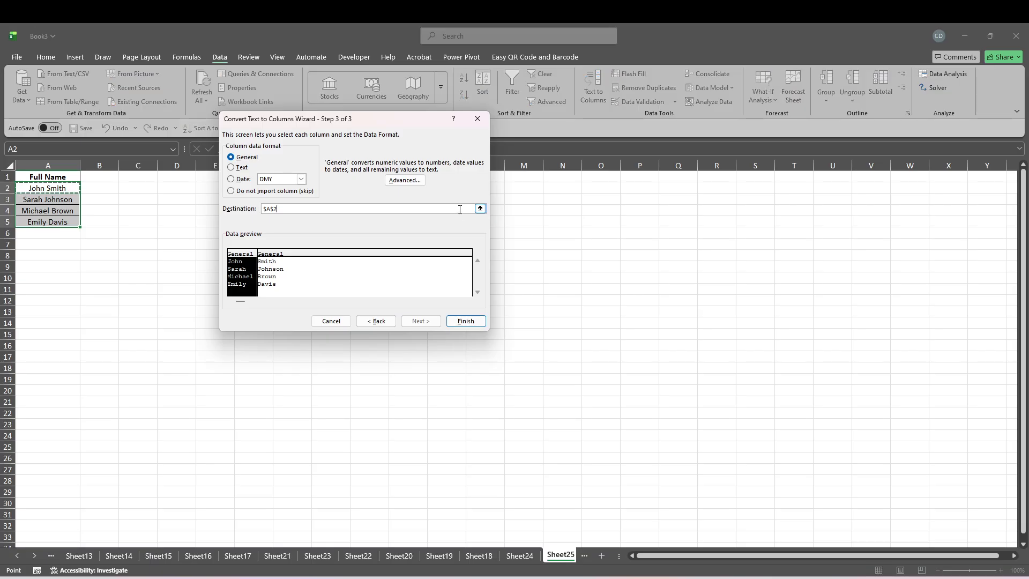
pyautogui.doubleClick(274, 209)
pyautogui.press('BackSpace')
pyautogui.moveTo(89, 187); pyautogui.dragTo(94, 222)
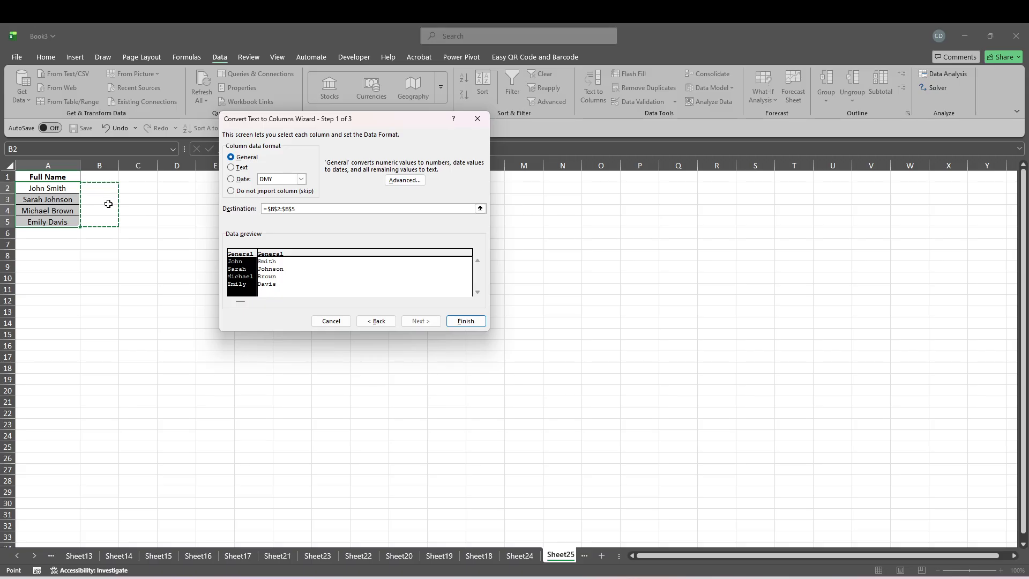
# Replace the destination with cell B2 and complete the Text to Columns split
pyautogui.click(302, 211)
pyautogui.moveTo(308, 210); pyautogui.dragTo(262, 209)
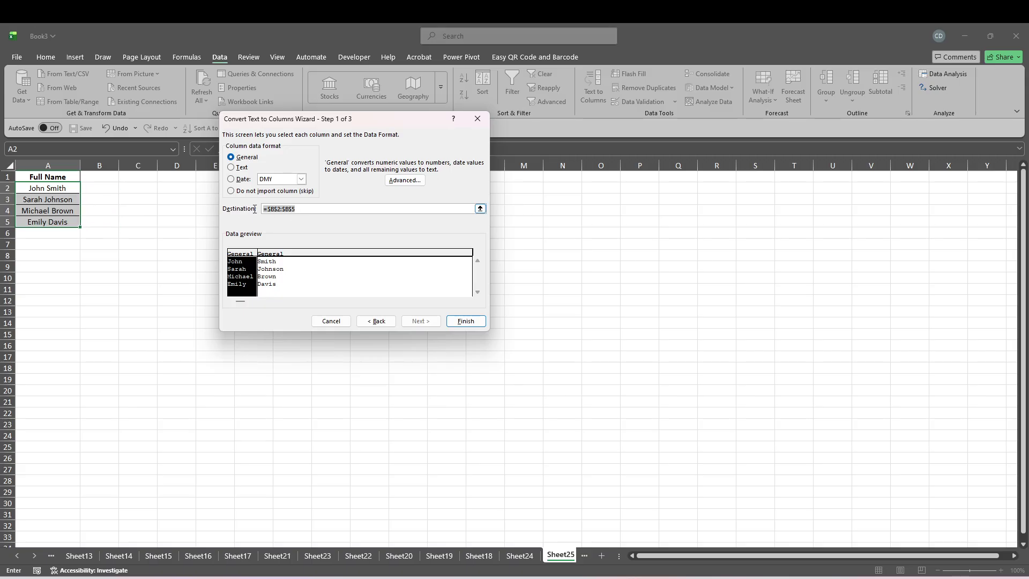
pyautogui.press('BackSpace')
pyautogui.click(98, 184)
pyautogui.click(464, 321)
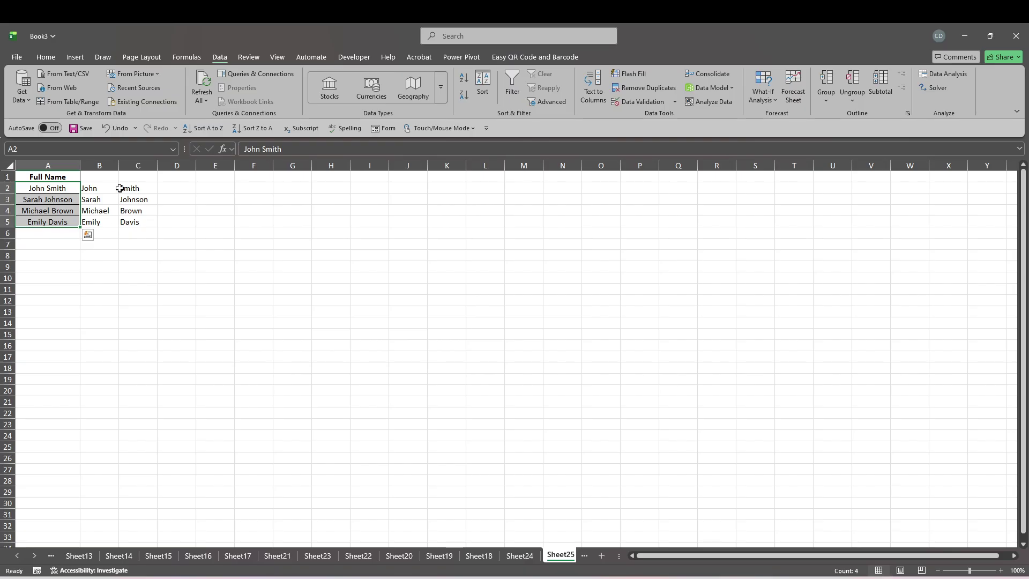
# Check the separated first and last names in B2:C5 row by row against the full names in column A
pyautogui.click(104, 187)
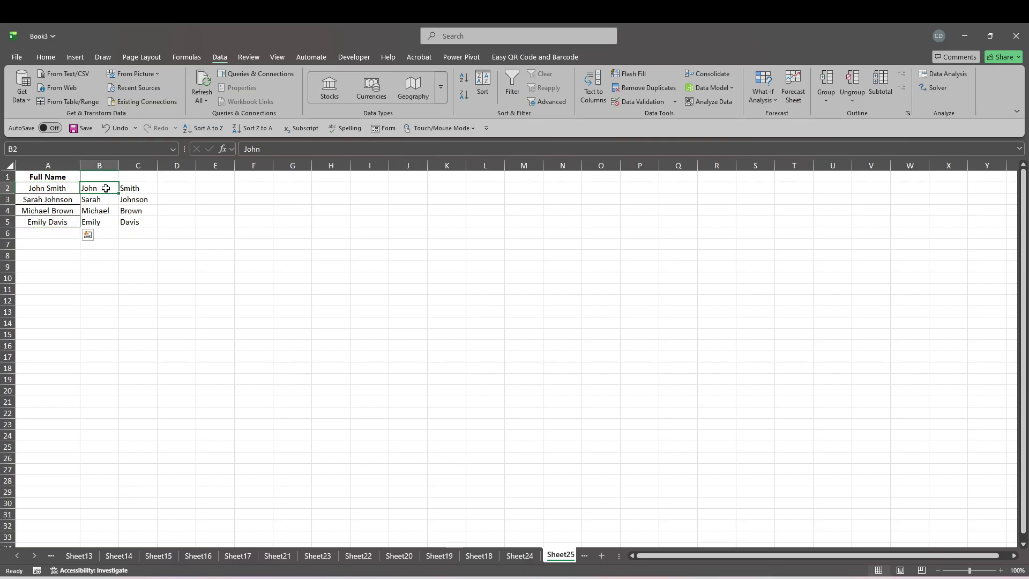
pyautogui.click(129, 188)
pyautogui.click(97, 200)
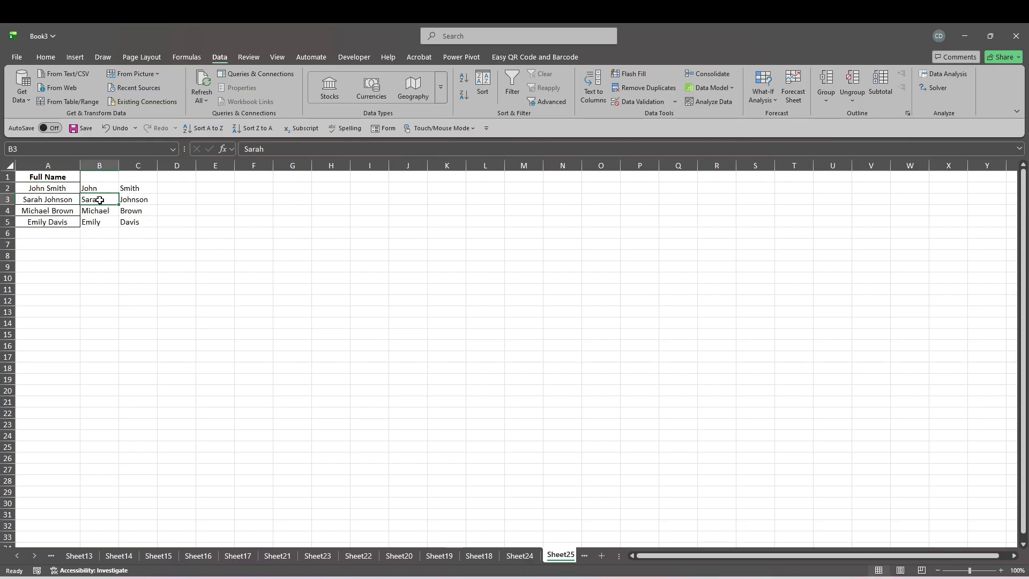
pyautogui.click(145, 202)
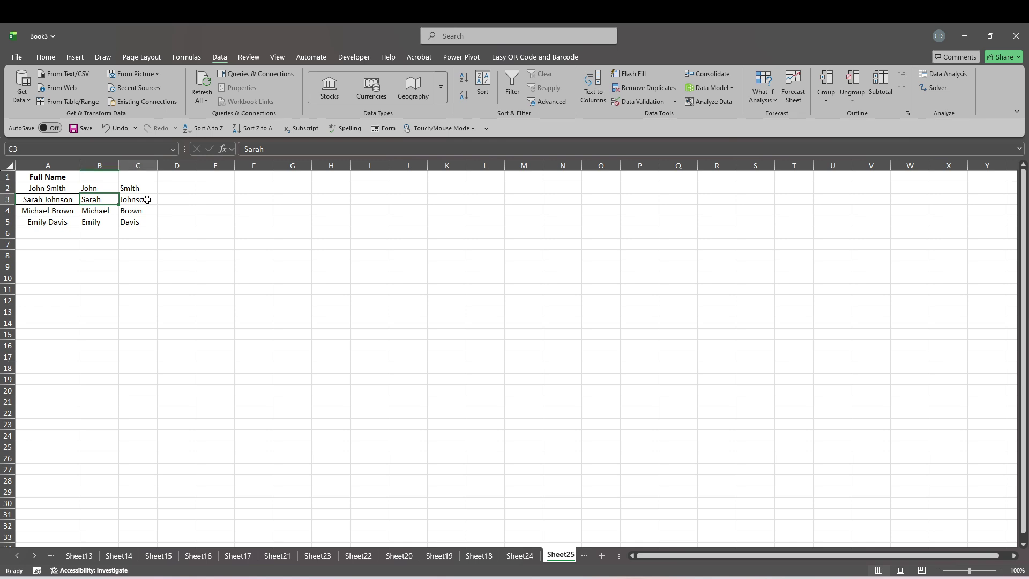
pyautogui.click(105, 214)
pyautogui.click(139, 213)
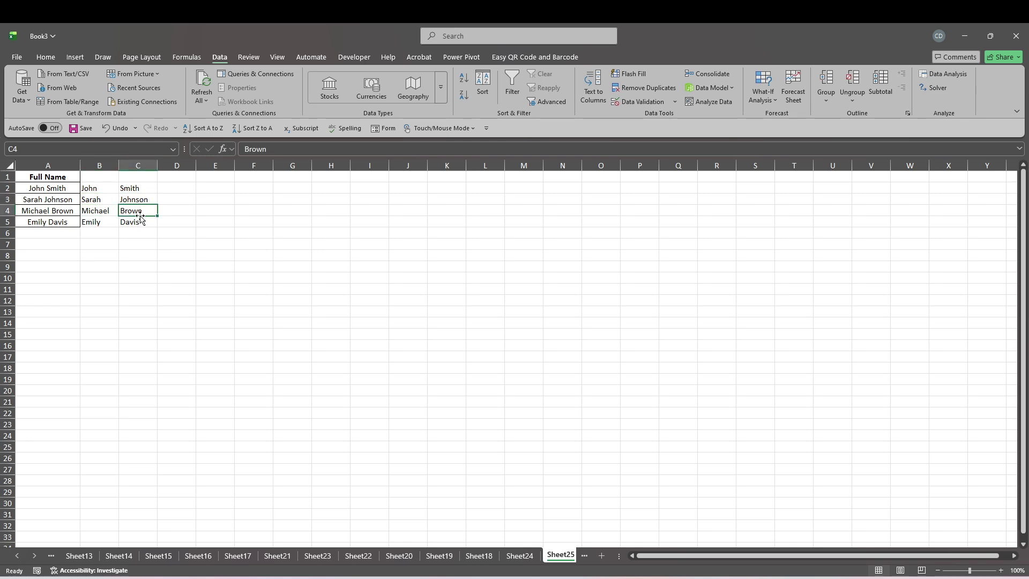
pyautogui.click(105, 221)
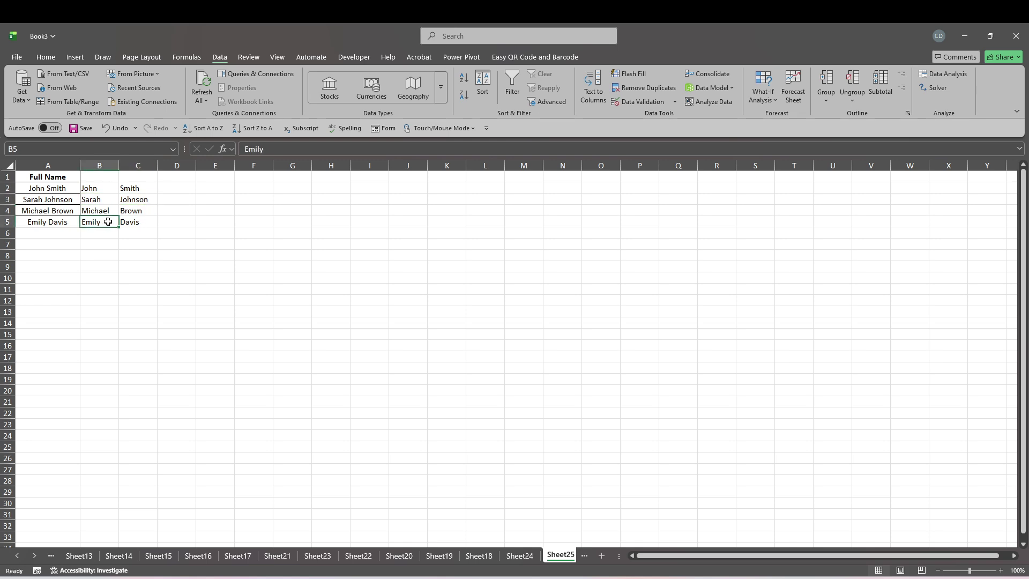
pyautogui.click(138, 225)
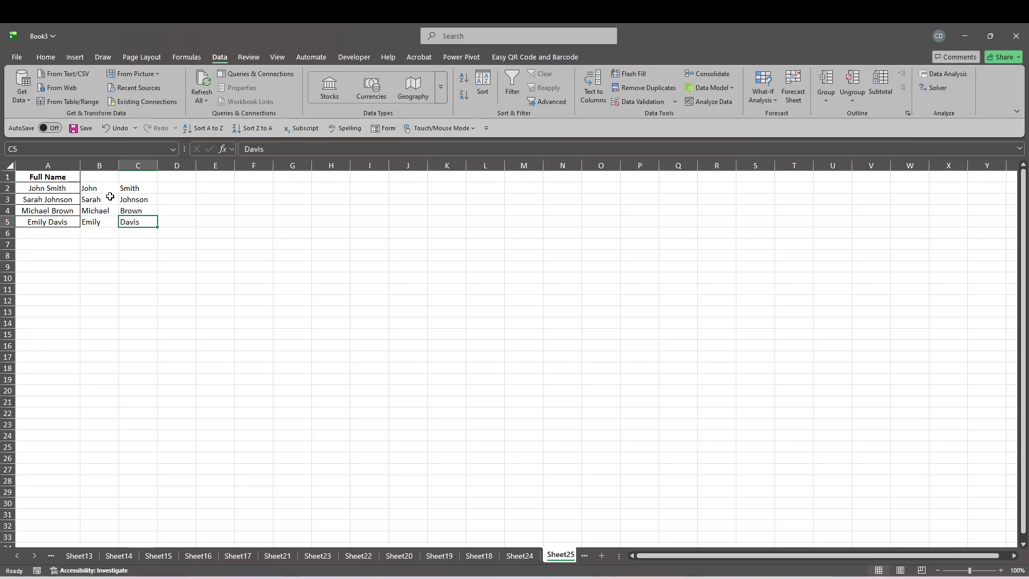
pyautogui.moveTo(115, 188); pyautogui.dragTo(142, 218)
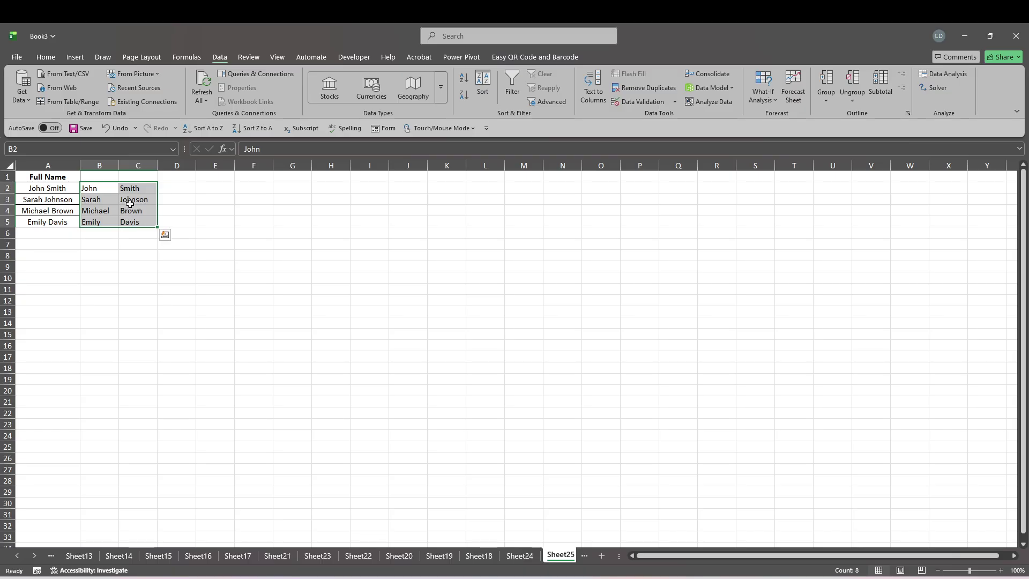
pyautogui.click(36, 189)
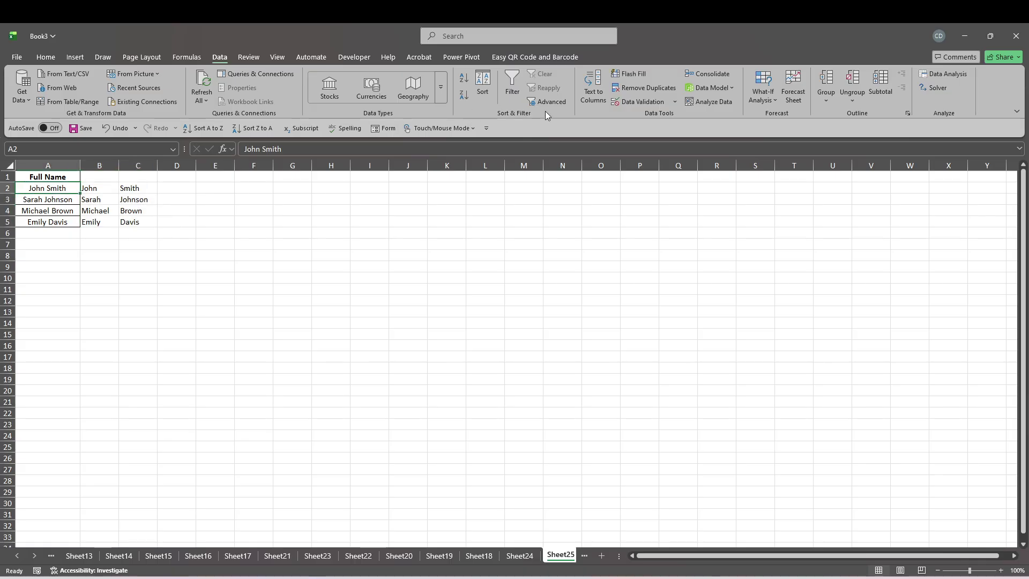